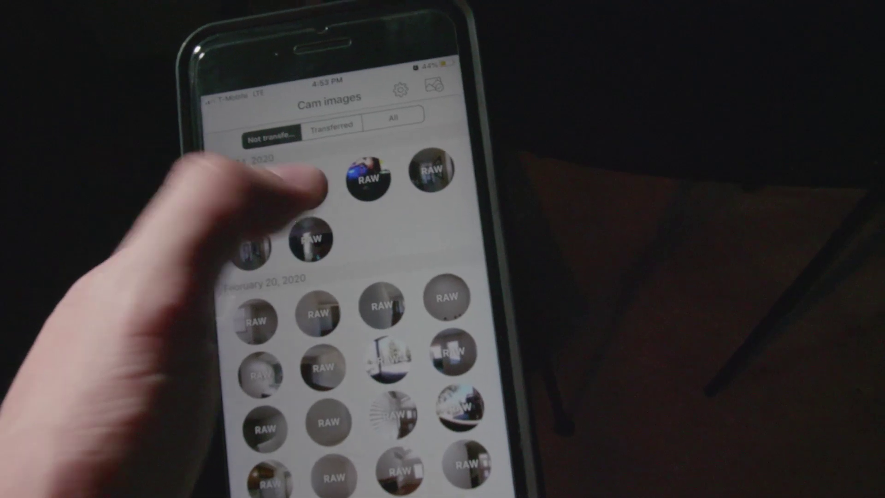
left_click(251, 210)
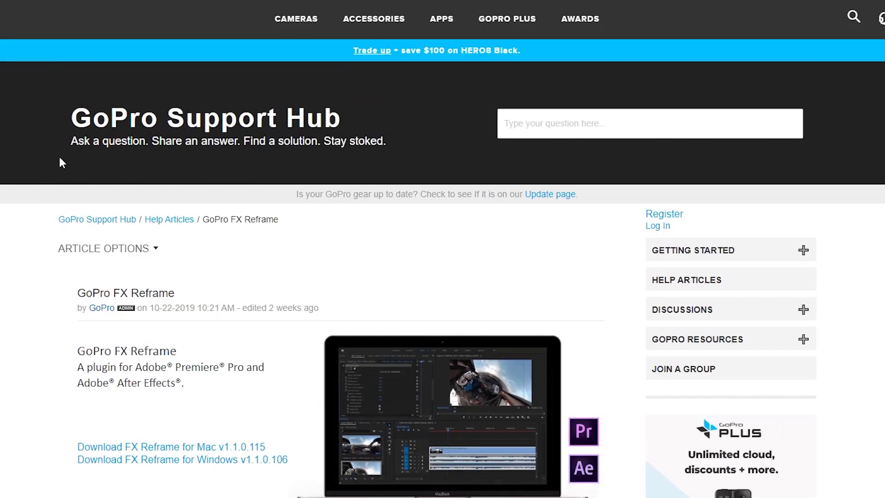
- Download the Windows version of the GoPro FX Reframe plugin and save the installer
scroll(60, 158, "down", 1)
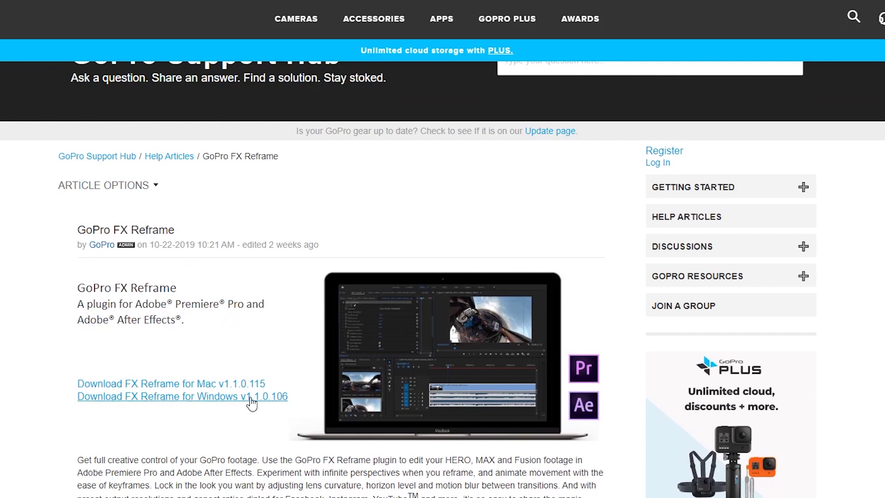
left_click(217, 401)
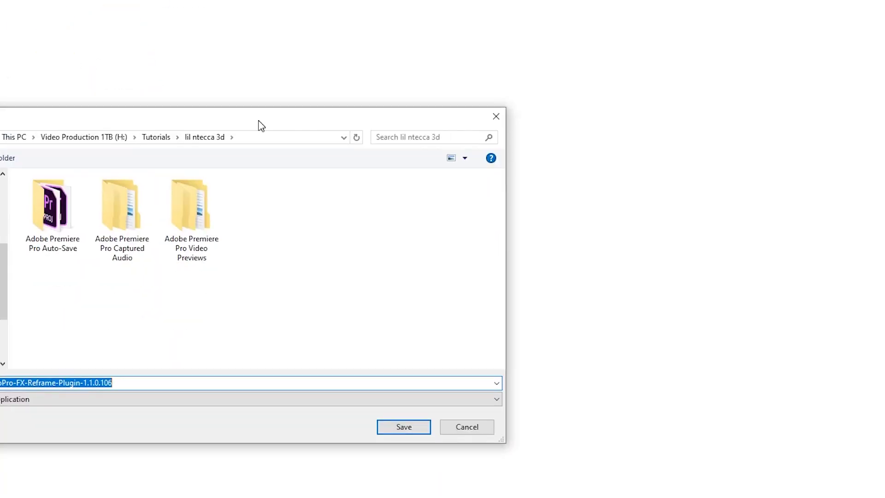
left_click(417, 417)
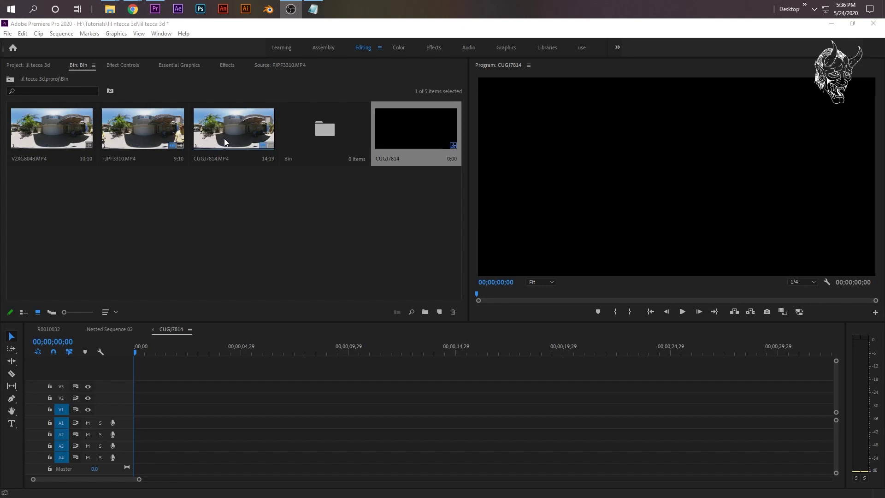
- Place the CUGJ7814.MP4 clip on track V2 starting at 00;00;04;00, unlink it and delete its audio
left_click_drag(247, 130, 220, 396)
left_click_drag(285, 353, 347, 364)
left_click(346, 401)
key("ctrl+l")
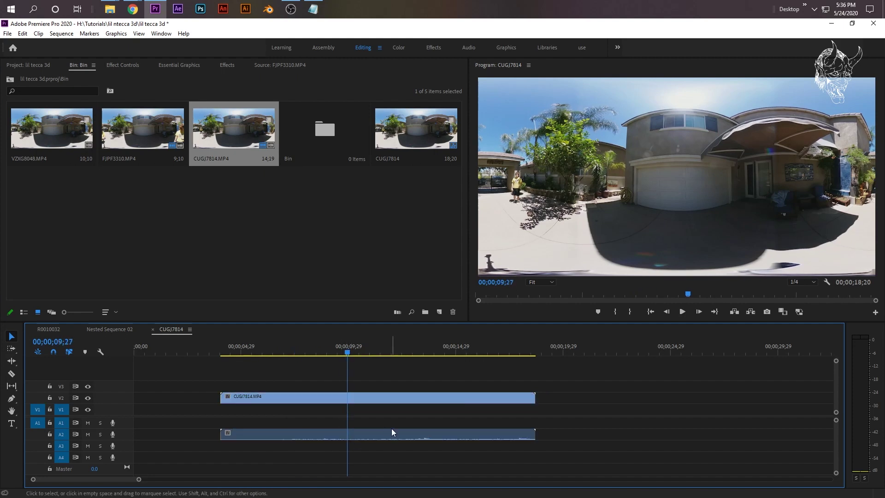
left_click(391, 434)
key("Delete")
- Add FJPF3310.MP4 to the timeline above CUGJ7814.MP4, stacking the two videos on tracks V3 and V2
left_click_drag(337, 397, 337, 374)
left_click(318, 353)
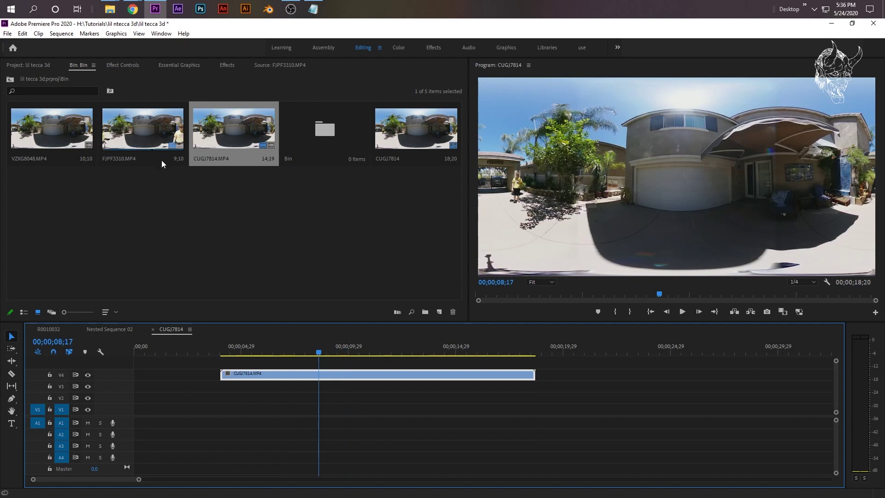
left_click_drag(141, 134, 259, 362)
left_click_drag(322, 351, 290, 350)
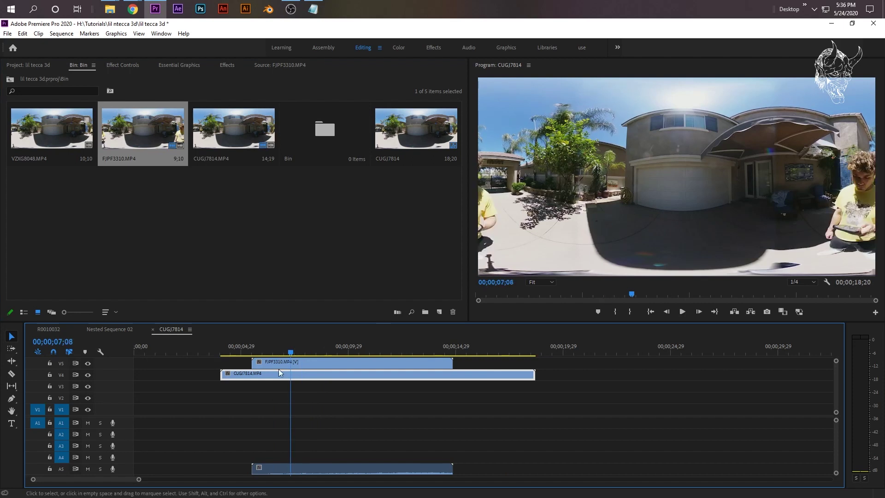
left_click(319, 364)
mouse_move(302, 404)
left_mouse_down()
mouse_move(303, 367)
mouse_move(300, 398)
left_mouse_up()
left_click(299, 407)
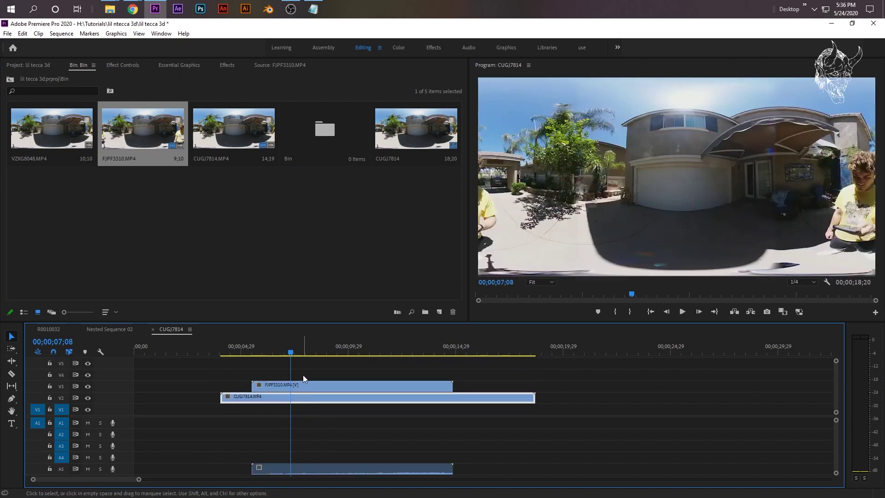
- Hide and show track V3 to compare the FJPF3310.MP4 footage with the clip beneath it
left_click(302, 385)
left_click(89, 388)
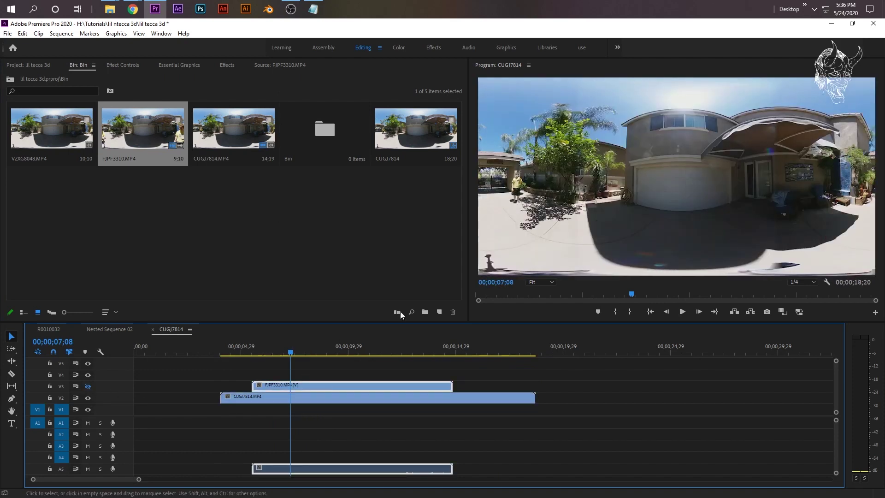
left_click(89, 387)
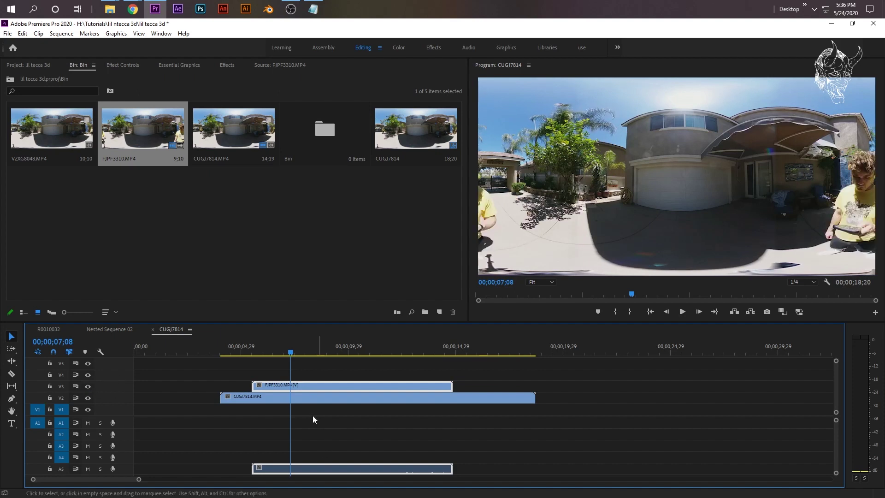
- Unlink FJPF3310.MP4 from its audio, delete the audio and reselect the video clip on track V3
left_click(297, 461)
left_click(297, 471)
key("ctrl+l")
left_click(301, 466)
key("Delete")
left_click(314, 400)
left_click(304, 385)
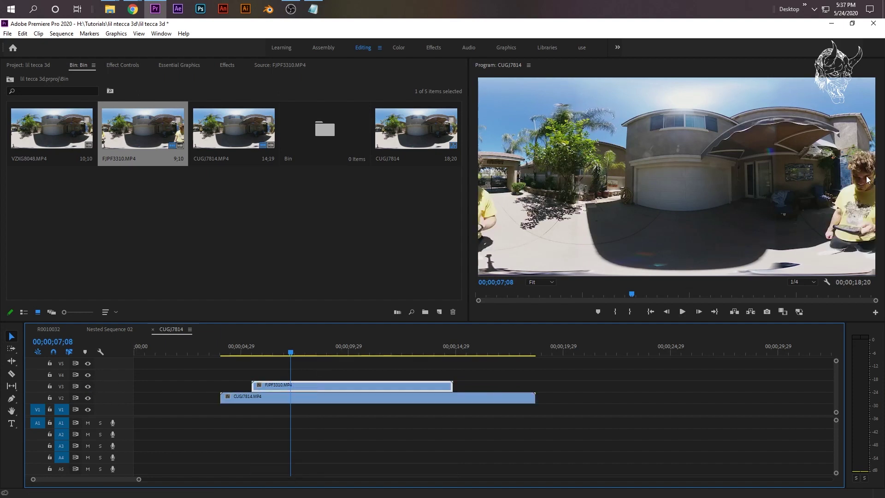
- Apply the GoPro VR Reframe effect to FJPF3310.MP4 and align the clip's start with CUGJ7814.MP4
left_click(314, 350)
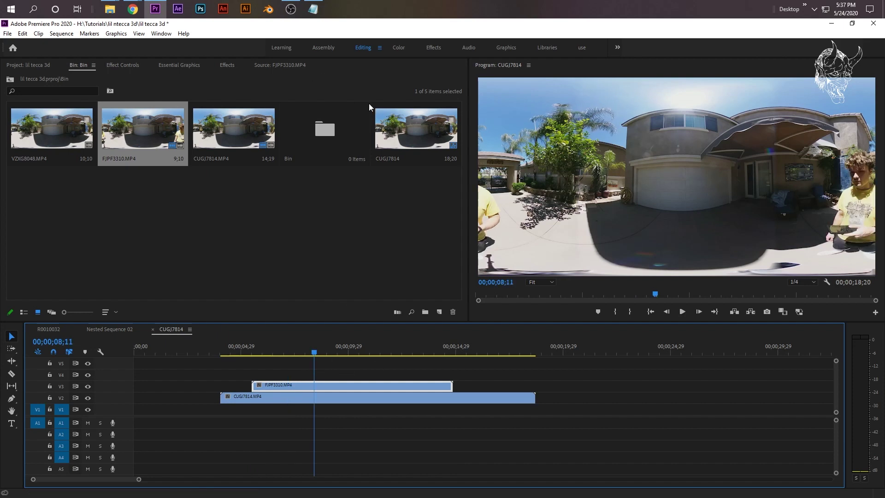
left_click(122, 65)
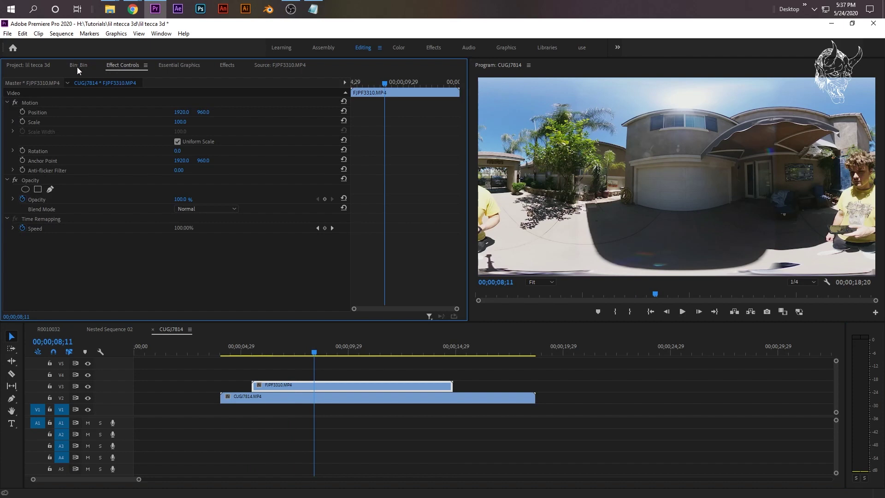
left_click(77, 65)
left_click(227, 66)
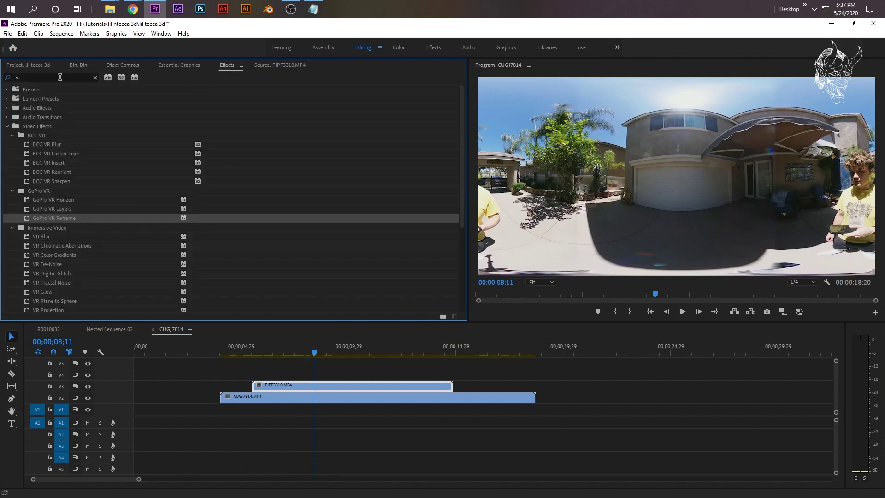
left_click(60, 77)
type("refra")
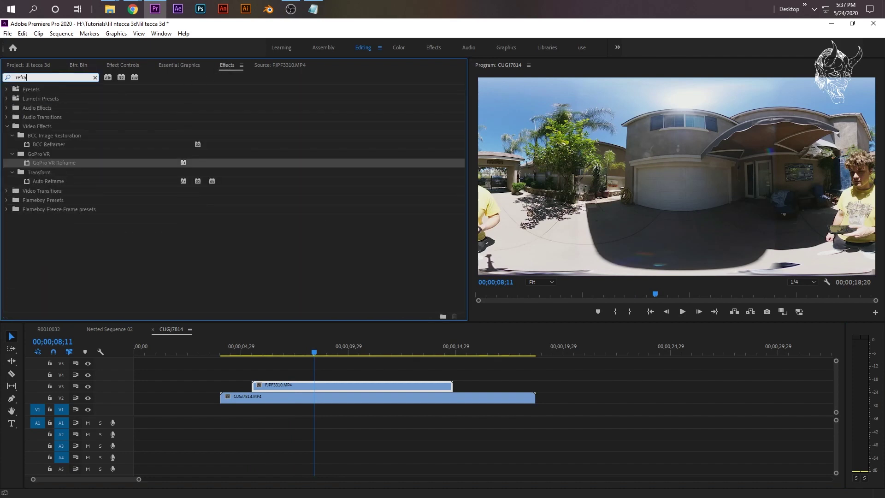
type("me")
left_click_drag(45, 164, 263, 383)
left_click(239, 342)
left_click_drag(239, 341, 249, 340)
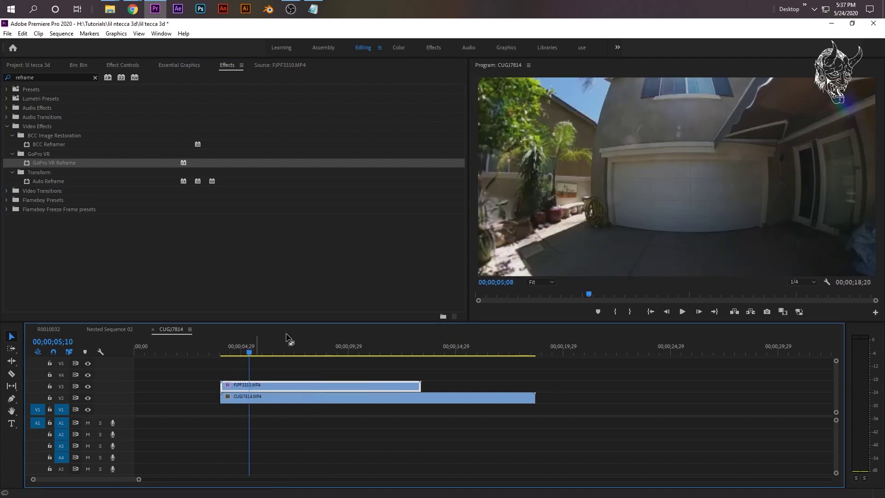
- Reframe FJPF3310.MP4 on the person with FOV 67, Yaw 162° and Pitch -39°
left_click(36, 66)
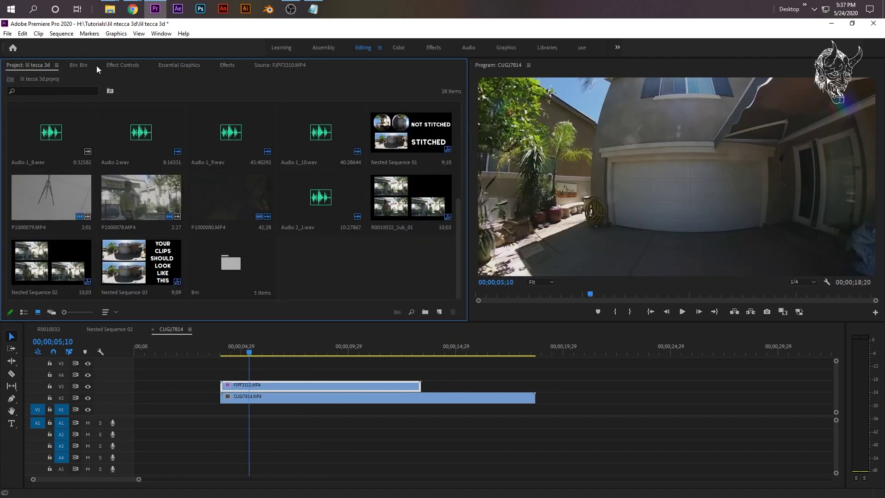
left_click(133, 67)
left_click(293, 384)
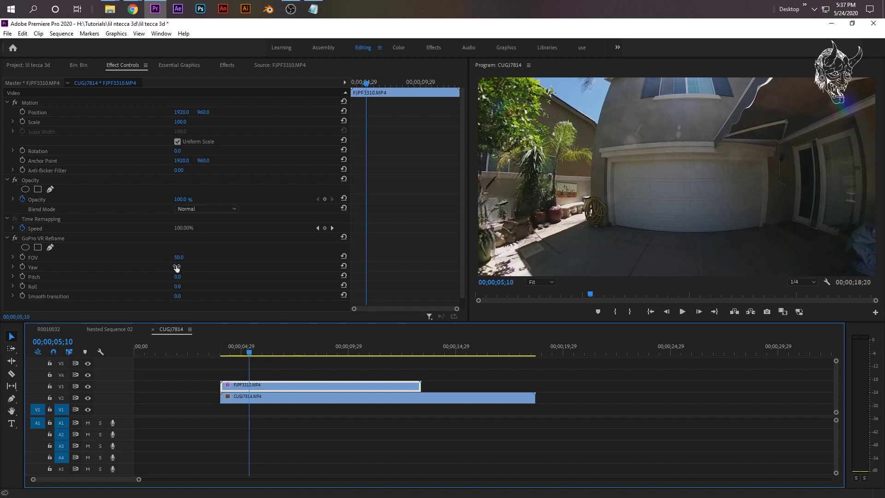
mouse_move(176, 267)
left_mouse_down()
mouse_move(256, 267)
mouse_move(184, 267)
mouse_move(159, 276)
mouse_move(184, 258)
left_mouse_up()
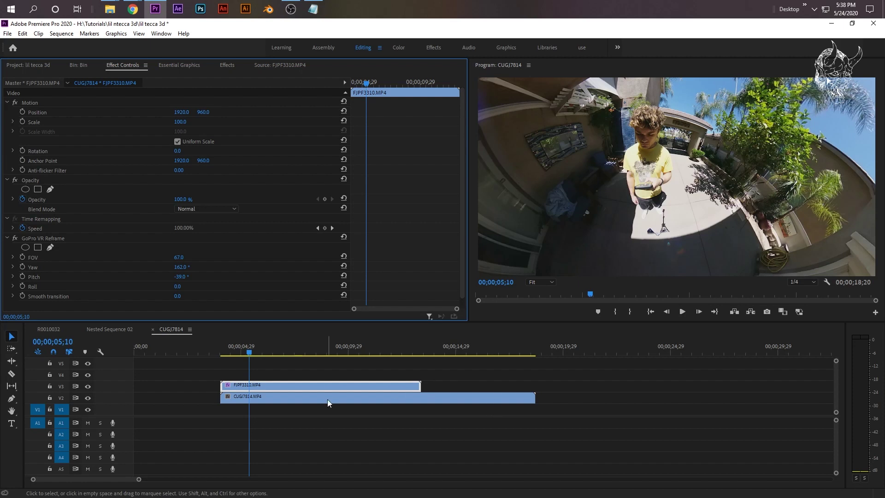
- Duplicate the reframed FJPF3310.MP4 clip onto track V4, directly above the original
left_click(256, 377)
left_click(258, 385)
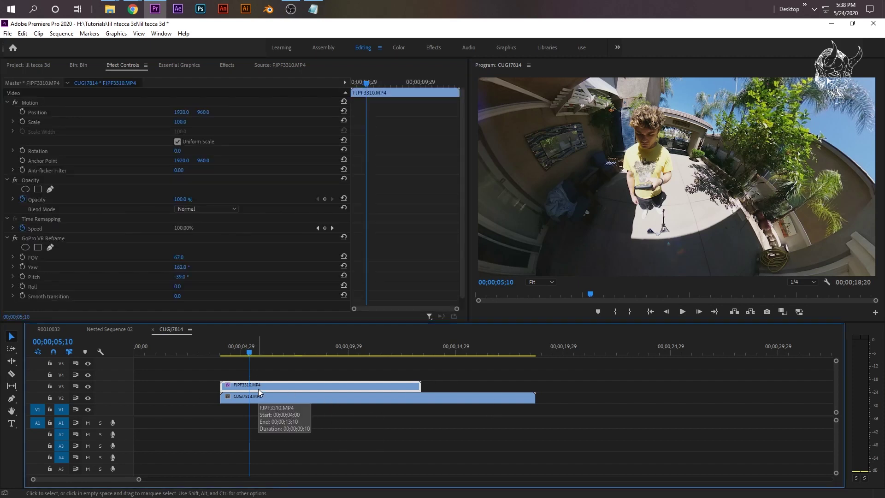
left_click_drag(258, 389, 290, 377)
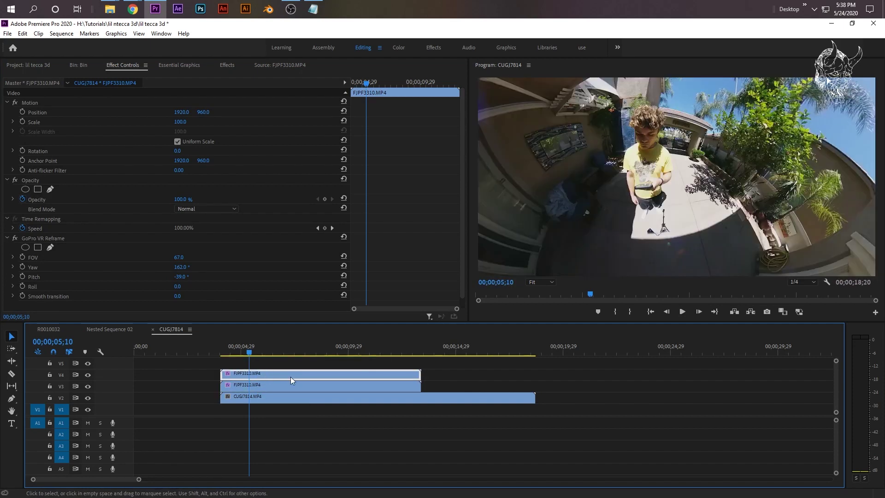
- Draw a freeform opacity mask on the V4 copy around the clean pavement beside the tripod
left_click(34, 180)
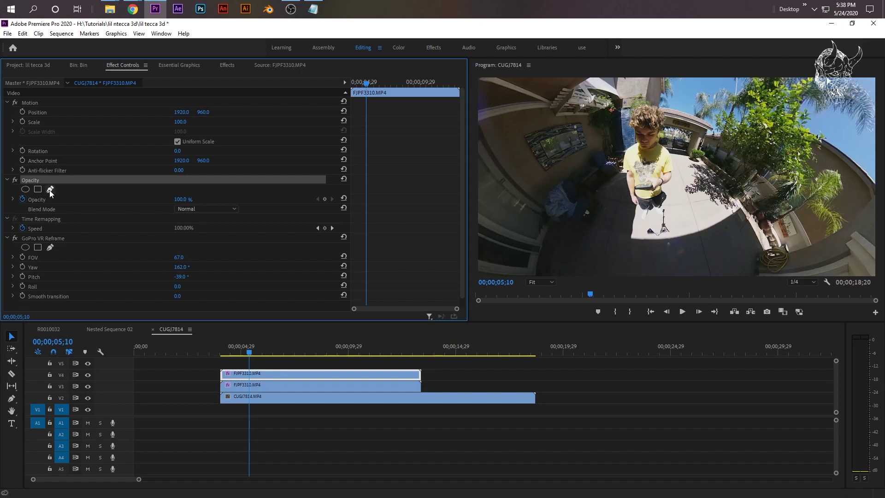
left_click(50, 190)
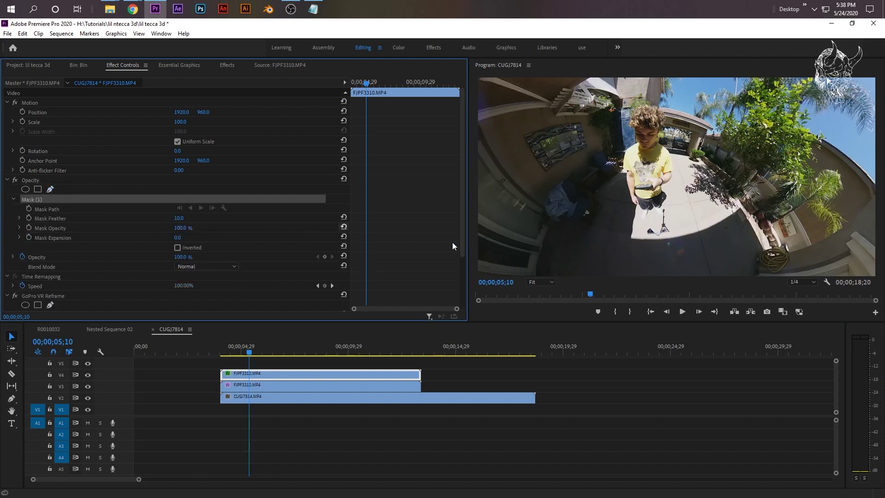
left_click(685, 208)
left_click_drag(676, 224, 690, 230)
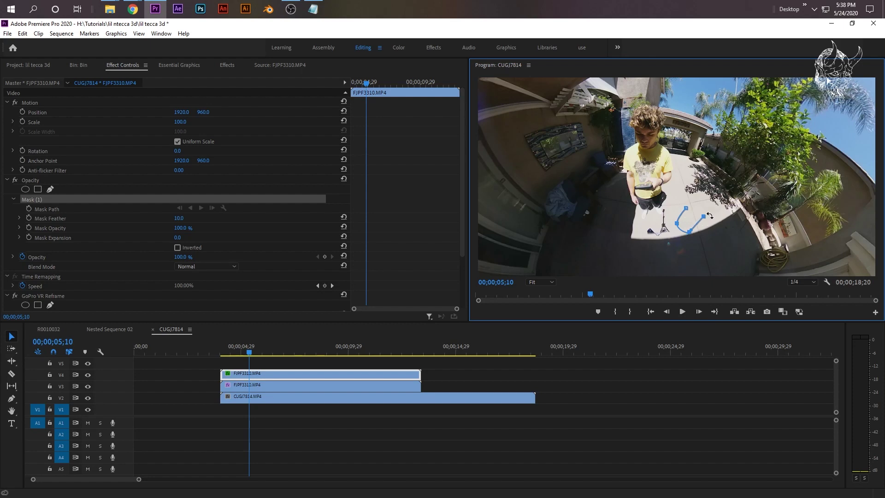
left_click(689, 219)
left_click(687, 210)
left_click(545, 282)
left_click(560, 307)
scroll(748, 241, "down", 5)
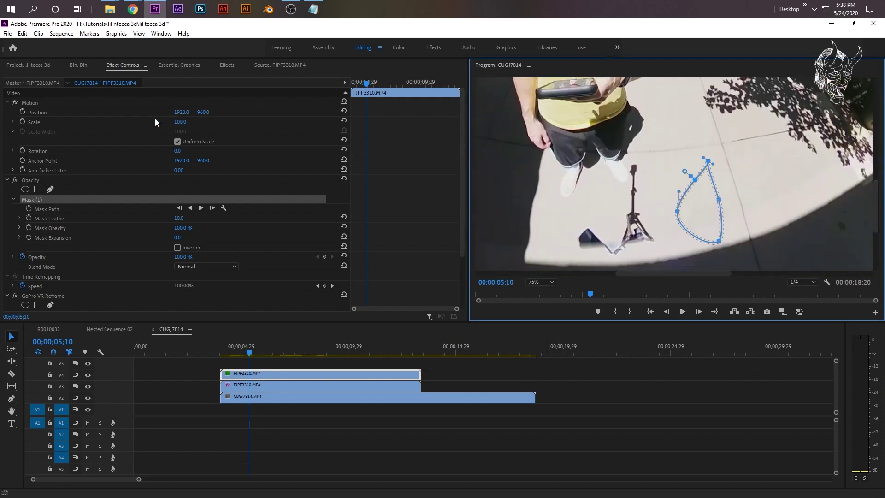
- Set the V4 copy's position to 1721, 996 and reshape its mask so the pavement patch covers the tripod
left_click(184, 112)
left_click_drag(184, 112, 223, 112)
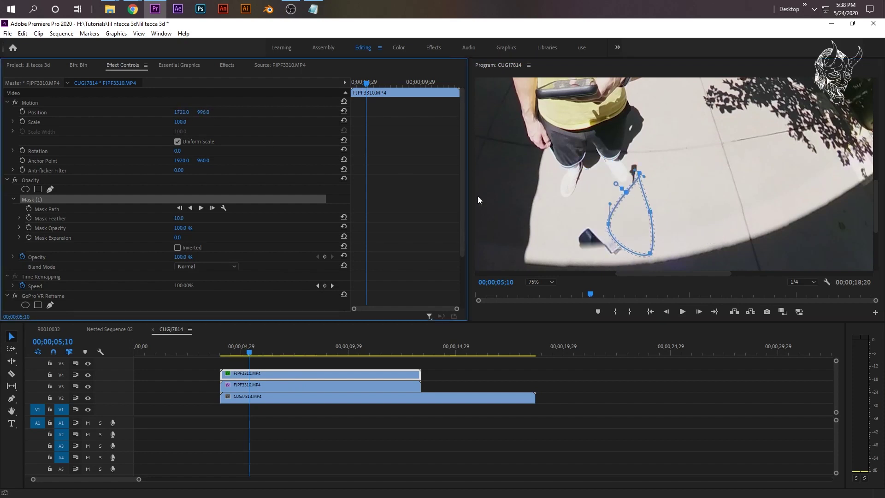
left_click_drag(612, 225, 572, 239)
mouse_move(640, 173)
left_mouse_down()
mouse_move(640, 162)
mouse_move(650, 175)
mouse_move(628, 158)
mouse_move(618, 183)
mouse_move(629, 184)
left_mouse_up()
left_click(540, 280)
left_click(533, 291)
- Play back the tripod cover-up and inspect the effect settings of the two FJPF3310.MP4 layers
left_click(233, 352)
key("space")
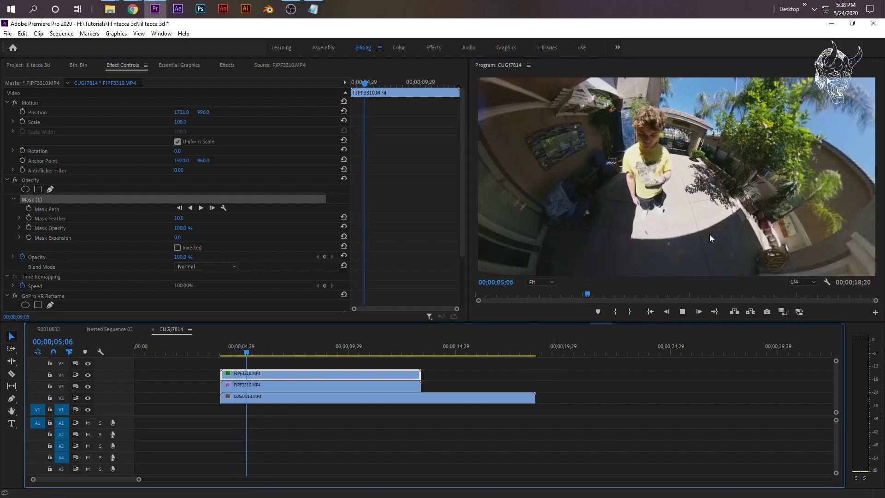
key("space")
mouse_move(646, 232)
left_mouse_down()
mouse_move(640, 237)
mouse_move(649, 233)
left_mouse_up()
left_click(367, 366)
key("space")
key("space")
left_click(273, 384)
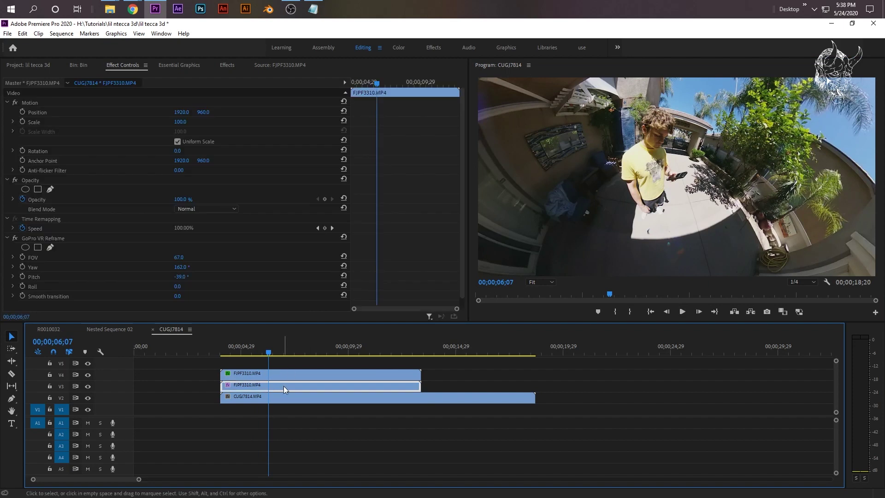
left_click(250, 373)
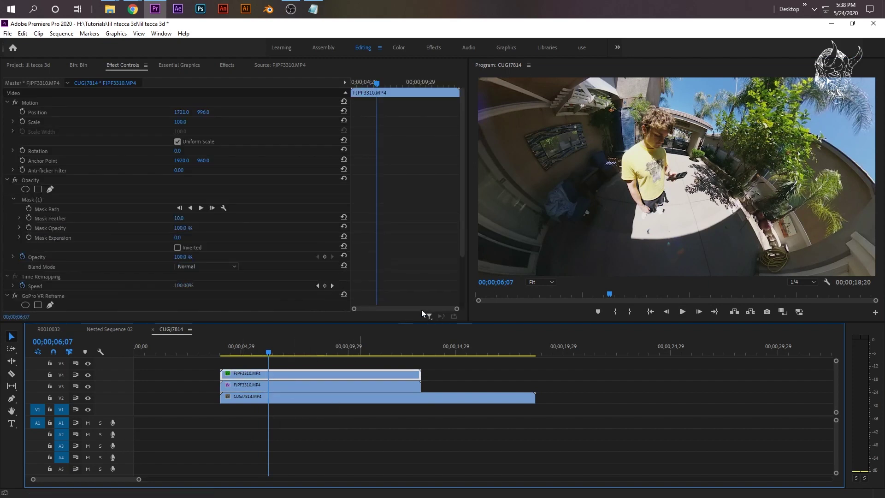
left_click(300, 383)
left_click(242, 375)
- Draw a closed opacity mask around the person on the V3 FJPF3310.MP4 clip at its first frame, 00;00;04;00
left_click(370, 389)
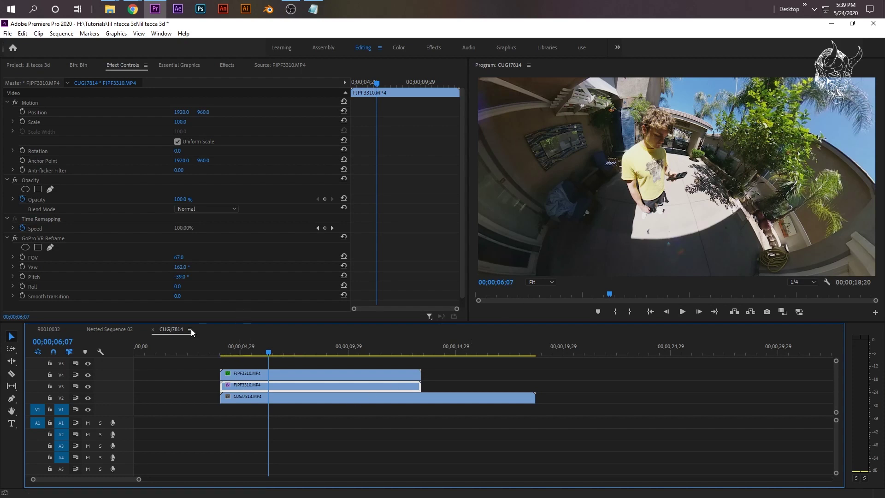
left_click(7, 239)
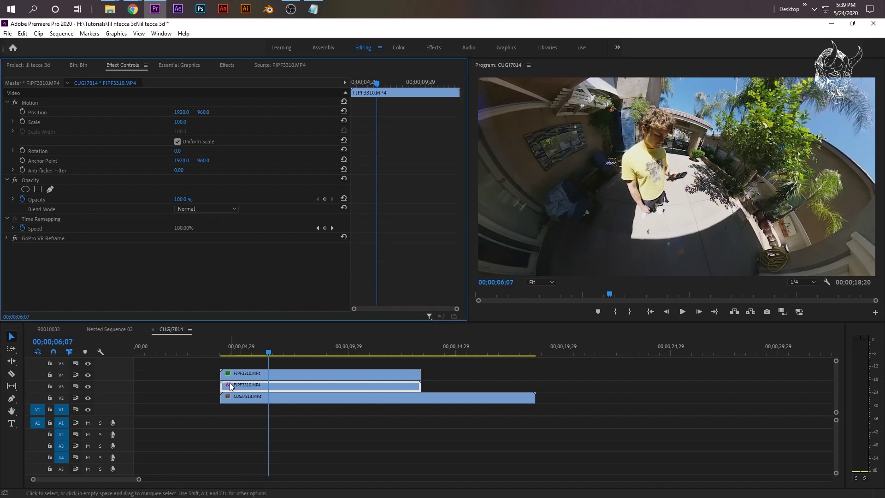
left_click(219, 354)
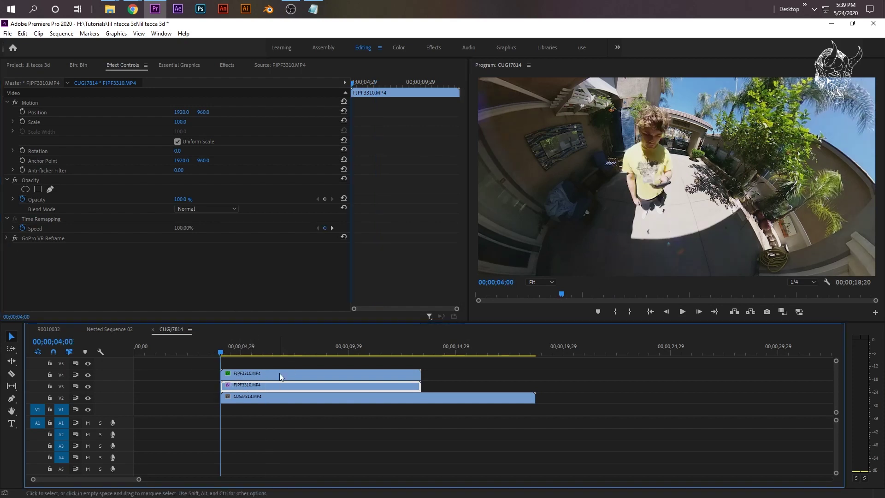
left_click(51, 189)
left_click(671, 111)
left_click(674, 155)
left_click(670, 189)
left_click(675, 220)
left_click(644, 226)
left_click(617, 221)
left_click(621, 199)
left_click(611, 163)
left_click(620, 145)
left_click(630, 125)
left_click(638, 94)
left_click(676, 101)
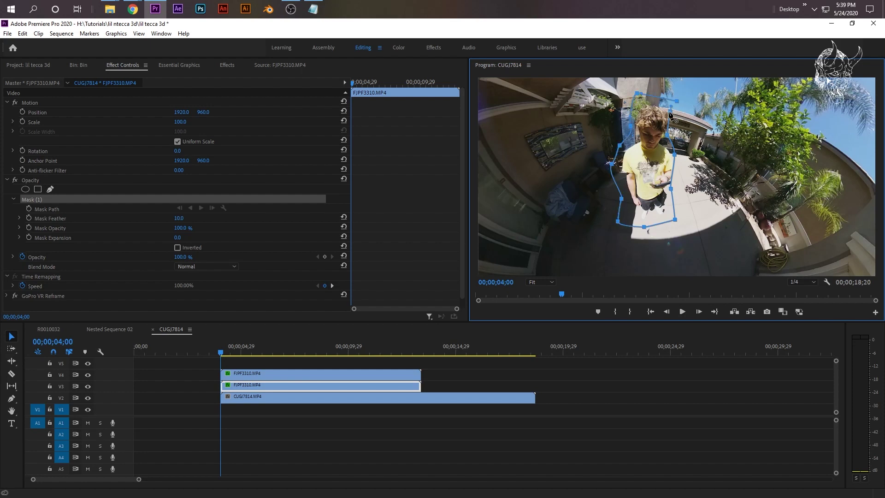
left_click(670, 111)
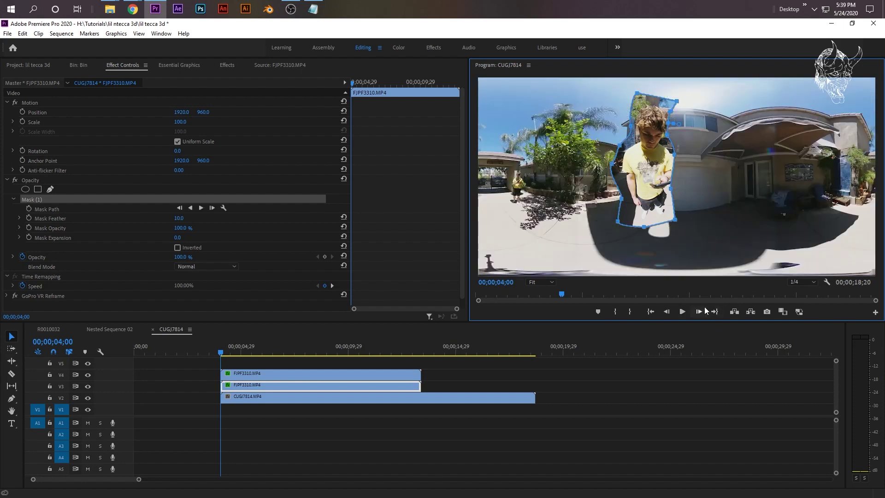
left_click(268, 366)
left_click(266, 385)
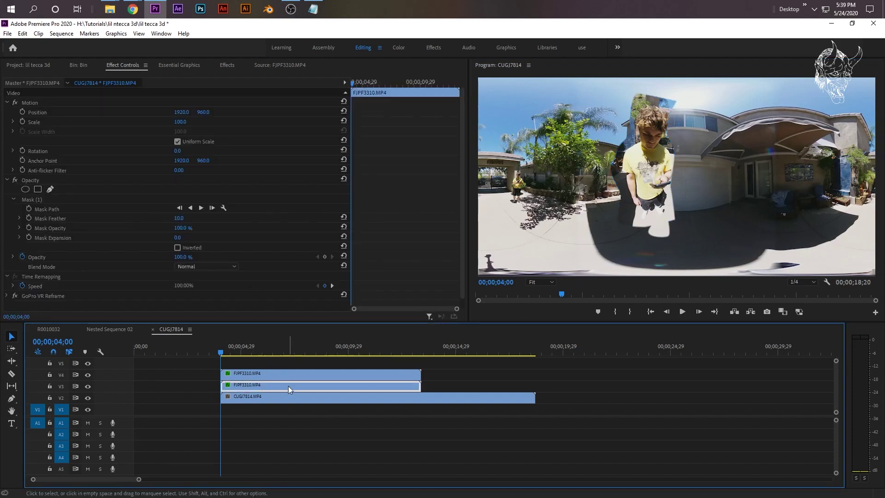
- Copy the GoPro VR Reframe effect from the V3 FJPF3310.MP4 clip onto the V2 CUGJ7814.MP4 clip
left_click(36, 298)
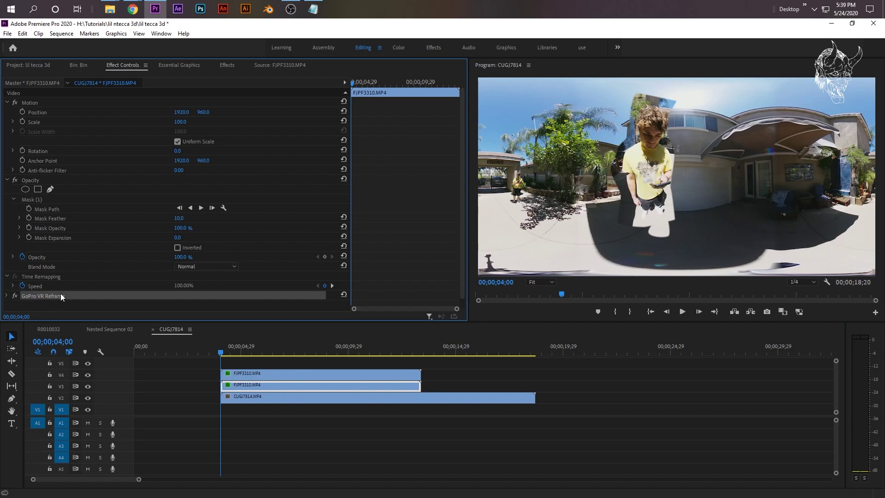
right_click(59, 295)
left_click(83, 346)
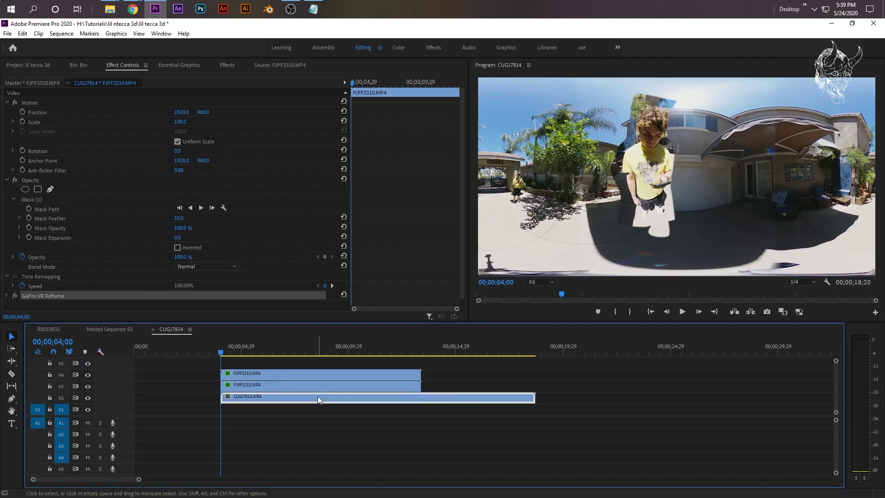
left_click(317, 397)
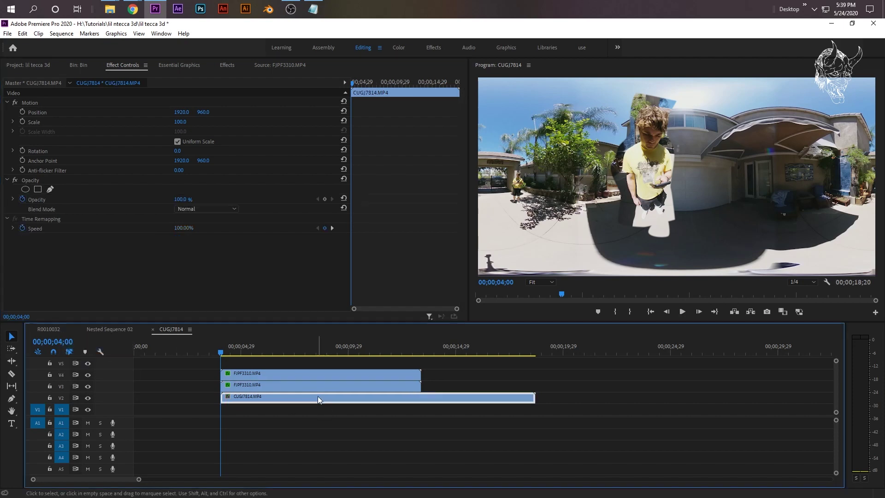
left_click(118, 288)
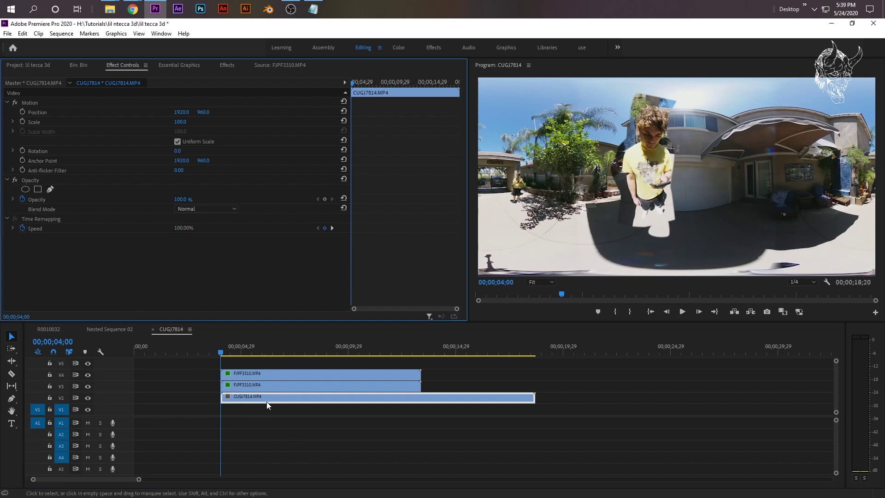
key("ctrl+v")
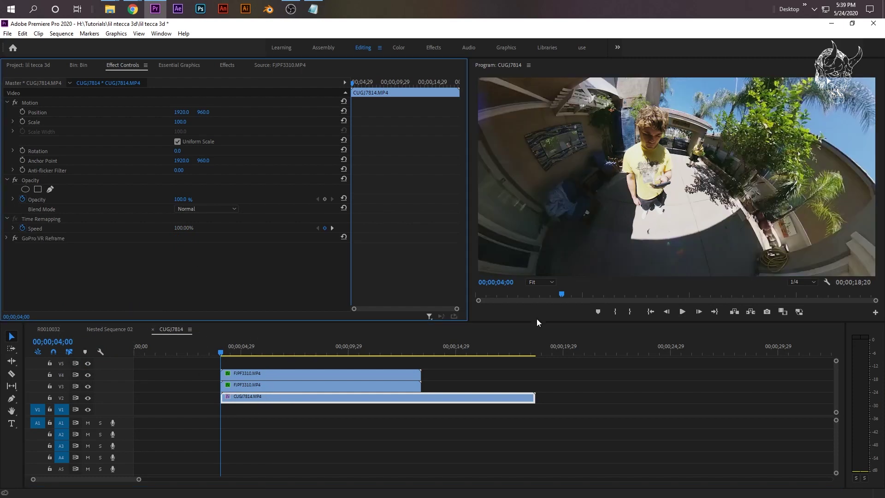
- Play back the reframed composite to check the person against the background and the tripod cover-up
left_click(680, 313)
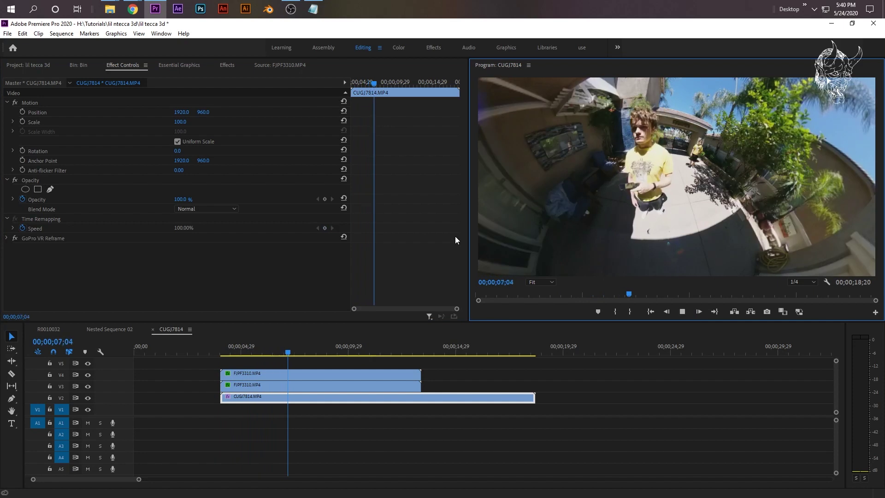
key("space")
key("space")
key("space")
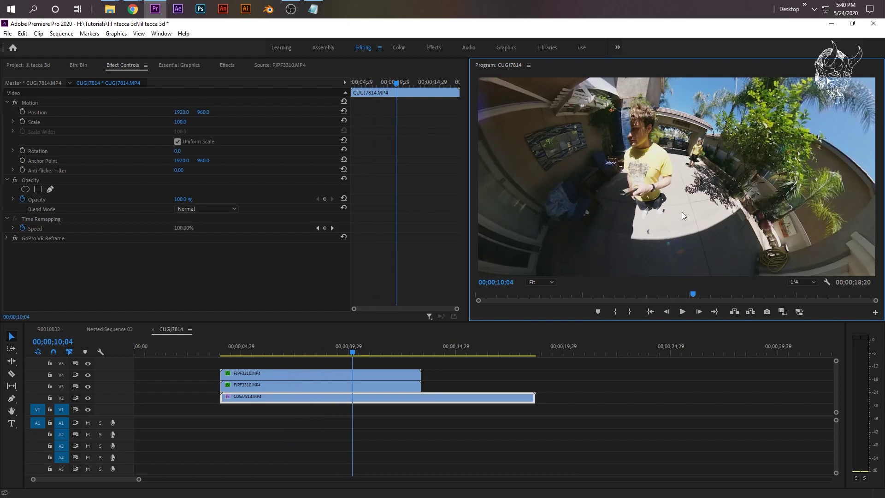
key("space")
key("space")
- Delete the V4 copy of FJPF3310.MP4 and disable the GoPro VR Reframe effect on the V2 CUGJ7814.MP4 clip
left_click(292, 377)
key("Delete")
left_click(262, 396)
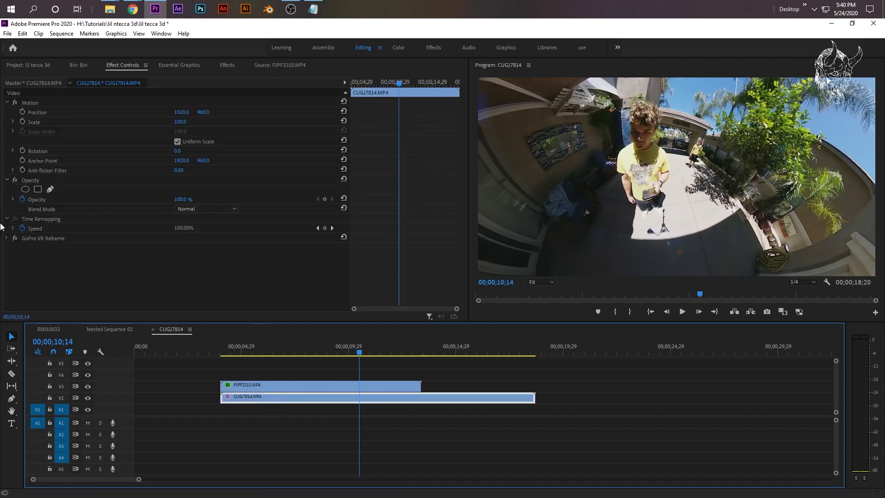
left_click(14, 238)
- Delete the opacity mask from the V3 FJPF3310.MP4 clip
left_click(288, 385)
left_click(32, 199)
key("Delete")
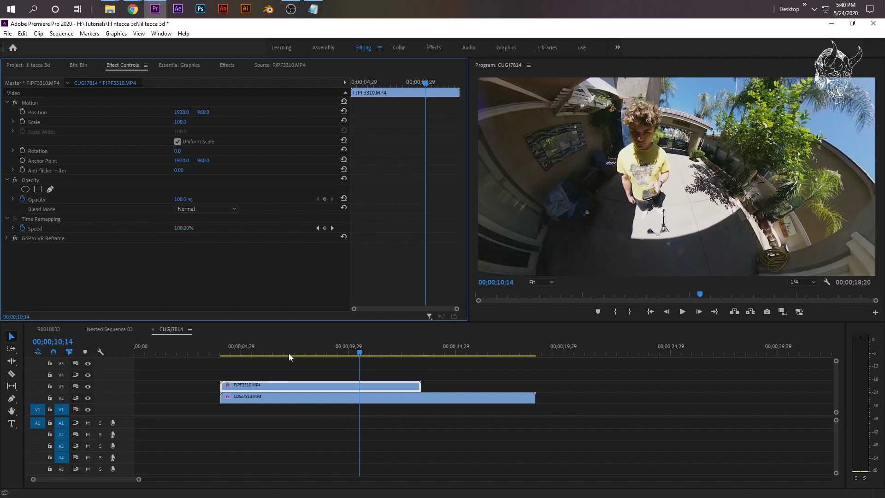
- Enable keyframing for the FOV and Yaw of the V3 clip's GoPro VR Reframe effect at 00;00;04;00
left_click_drag(237, 352, 220, 352)
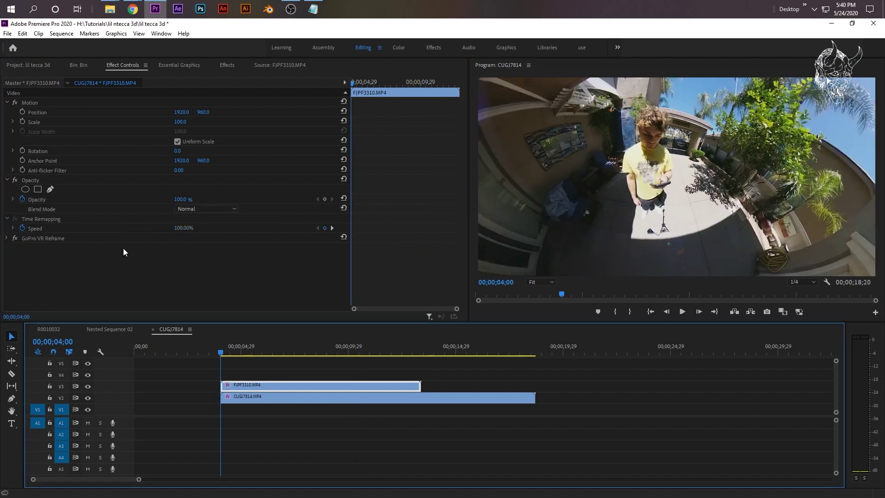
left_click(6, 238)
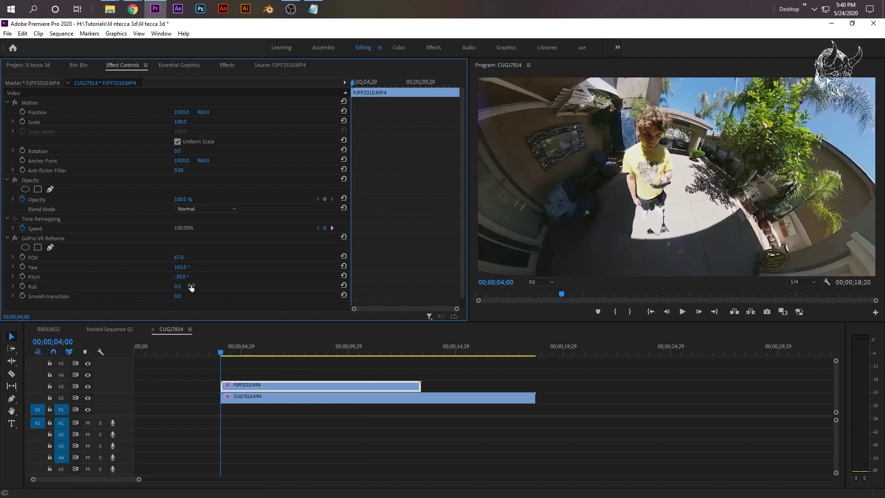
left_click(22, 257)
left_click(22, 267)
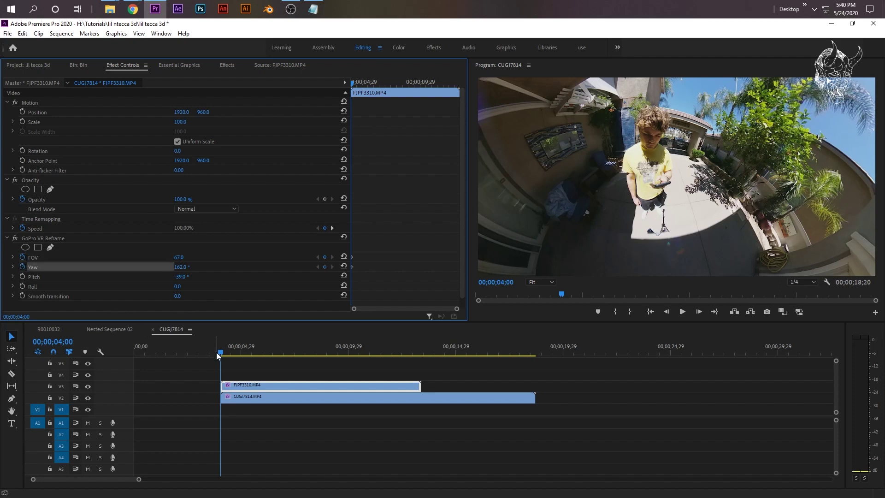
- Keyframe the V3 clip's reframe FOV to 84 at 00;00;04;00 and 58 at 00;00;07;20
left_click(179, 257)
type("100")
key("Return")
left_click_drag(179, 257, 188, 258)
left_click_drag(241, 344, 300, 344)
left_click_drag(179, 257, 168, 257)
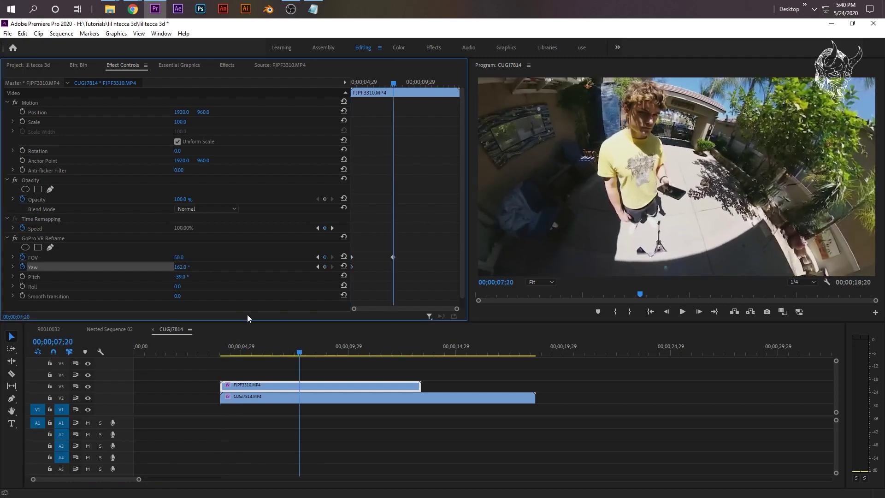
- Keyframe the V3 clip's reframe Yaw to 94° at 00;00;04;00 and to a higher angle near the clip's end
left_click_drag(267, 342, 222, 341)
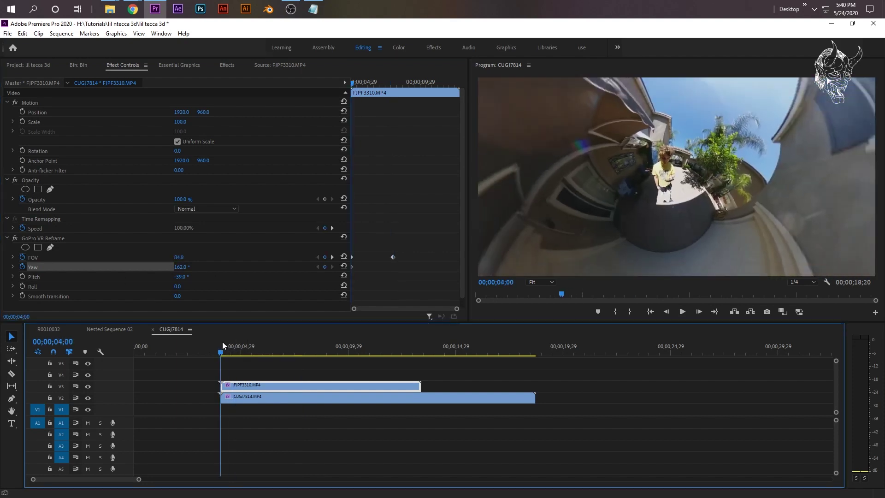
left_click(327, 266)
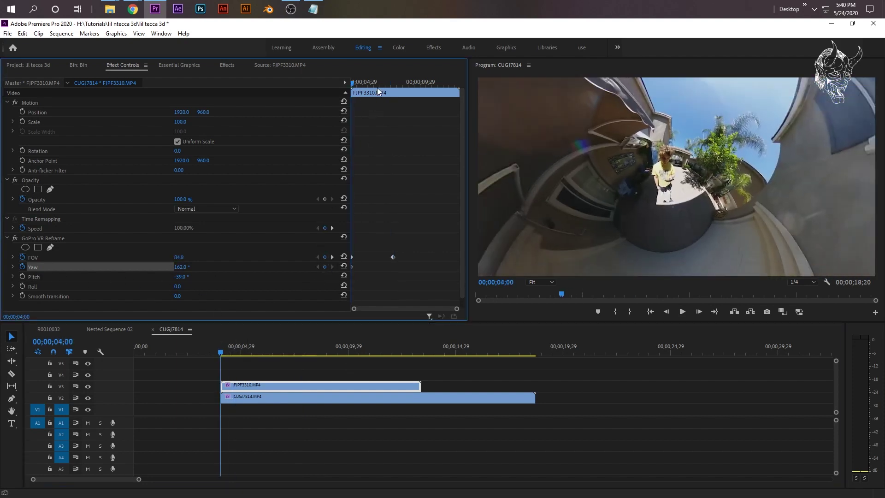
left_click_drag(378, 85, 454, 83)
left_click_drag(391, 83, 353, 84)
left_click_drag(179, 268, 148, 267)
left_click_drag(412, 83, 442, 83)
left_click_drag(183, 270, 225, 270)
- Play back the V3 clip several times to review the animated FOV and Yaw camera move
left_click(220, 350)
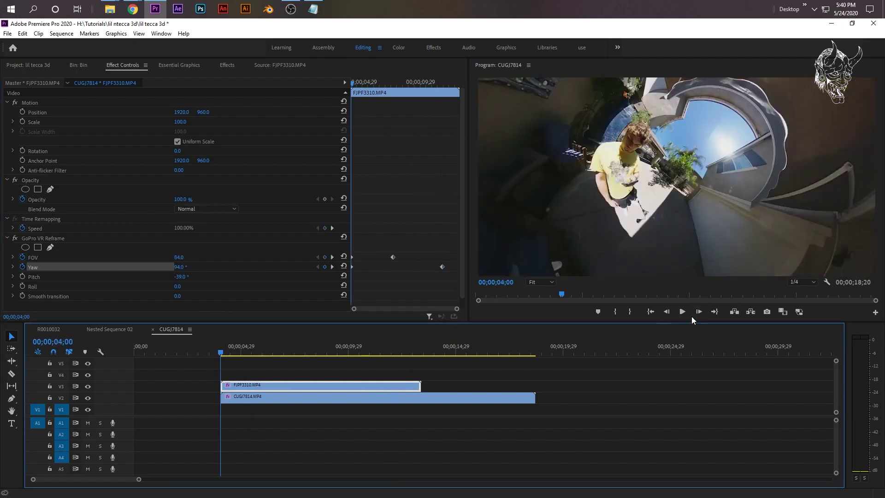
left_click(686, 313)
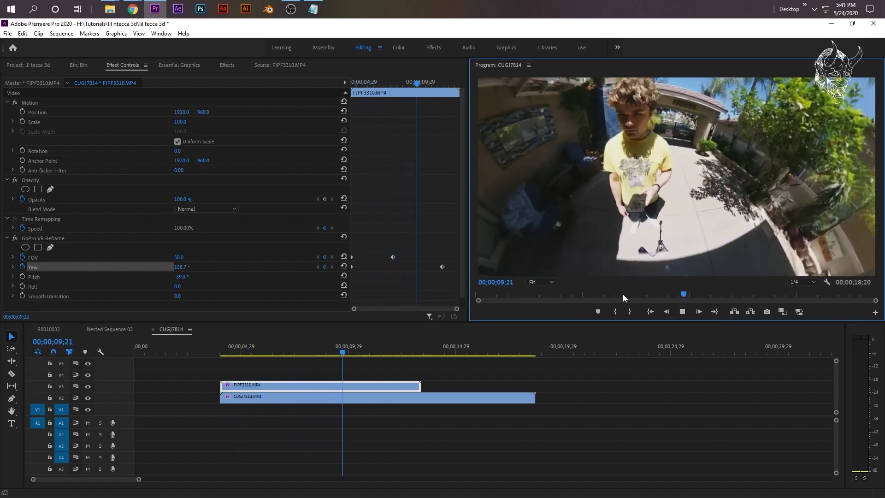
left_click_drag(242, 348, 268, 345)
key("space")
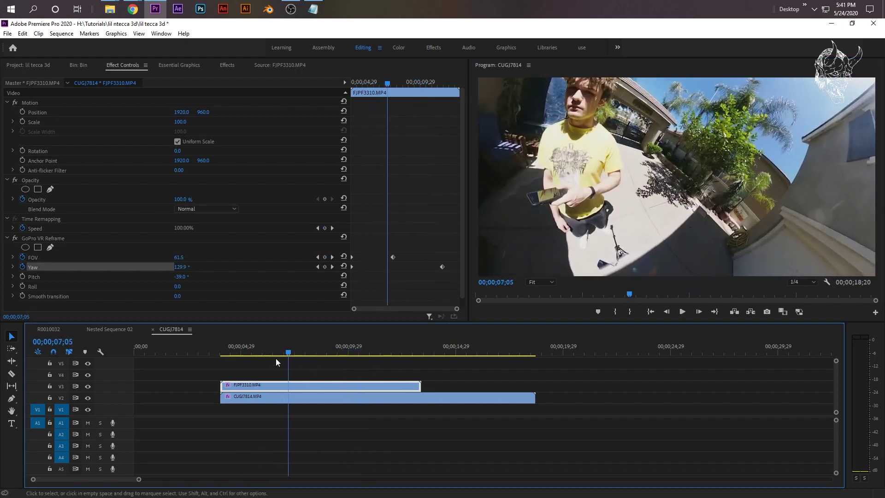
key("space")
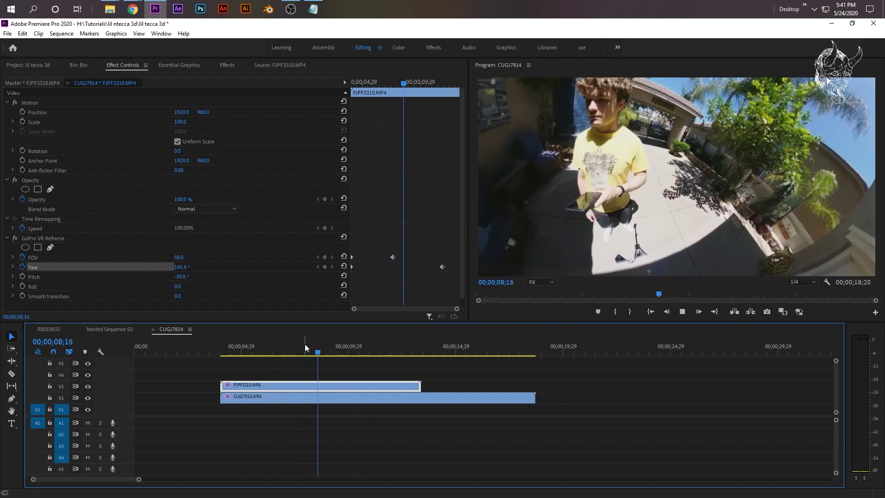
key("space")
left_click(287, 359)
left_click_drag(272, 351, 225, 350)
key("space")
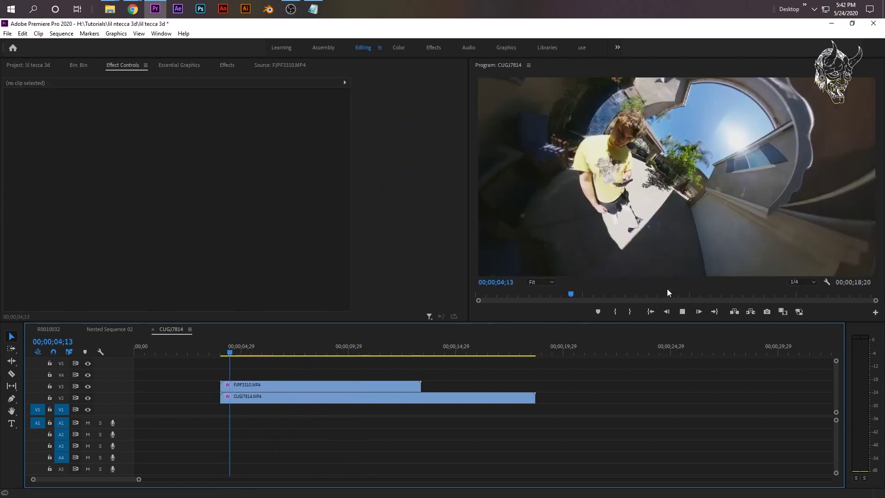
key("space")
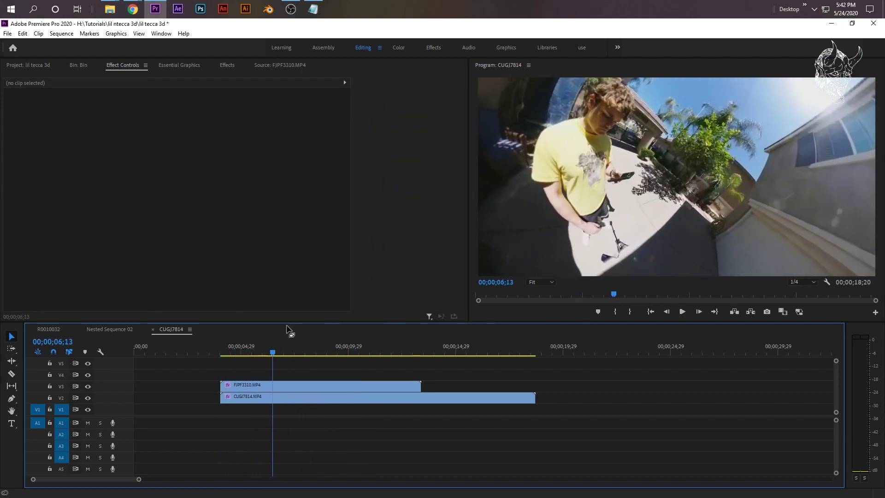
- Copy the keyframed GoPro VR Reframe effect from the V3 clip onto the V2 CUGJ7814.MP4 clip
left_click(226, 353)
left_click(302, 382)
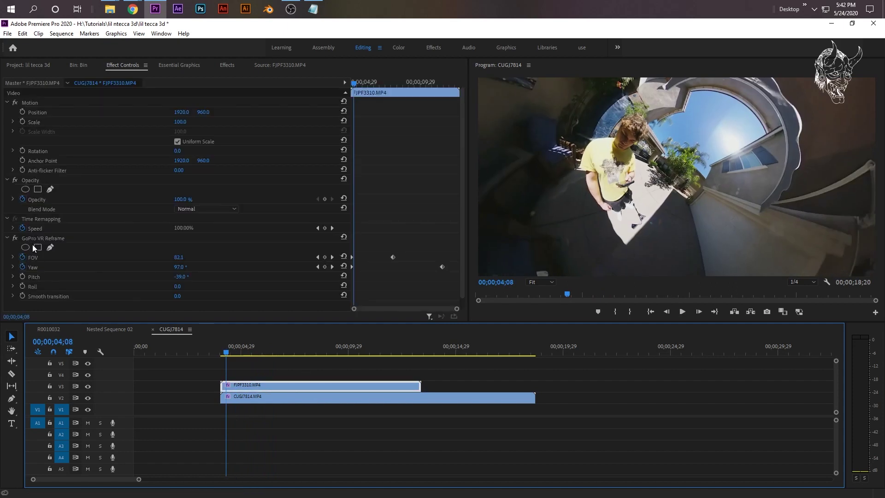
left_click(50, 238)
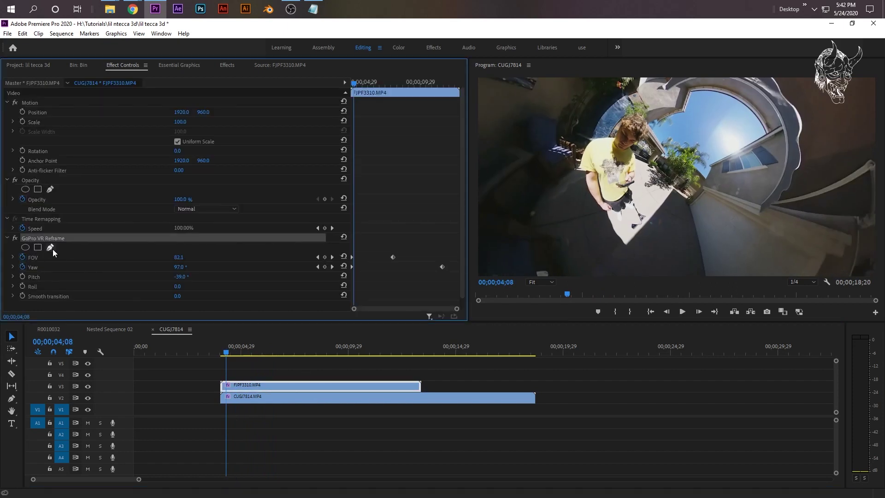
left_click(273, 396)
left_click(57, 267)
key("ctrl+v")
- Play back the V2 clip's reframe animation with track V3 temporarily hidden
left_click(88, 386)
key("space")
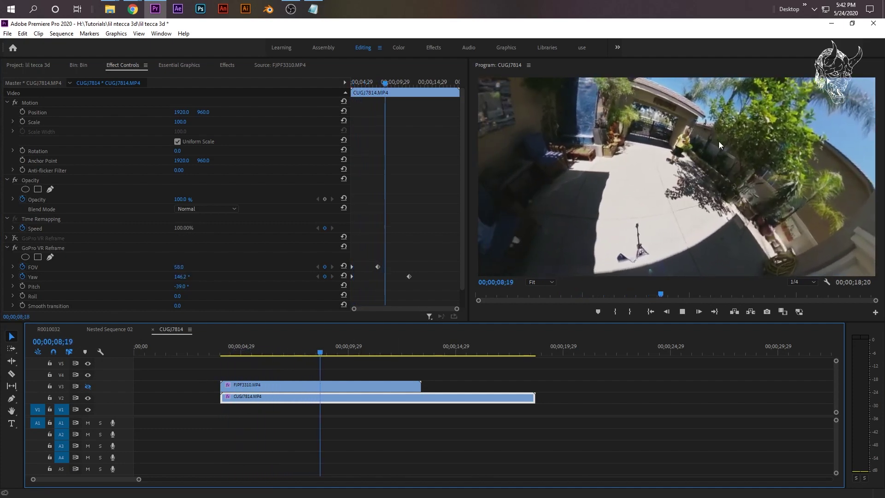
key("space")
left_click(228, 345)
left_click(261, 385)
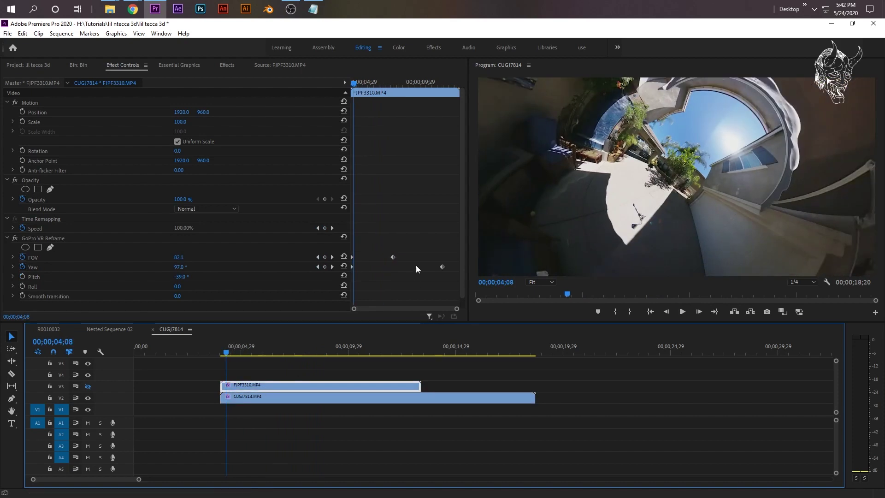
left_click(88, 386)
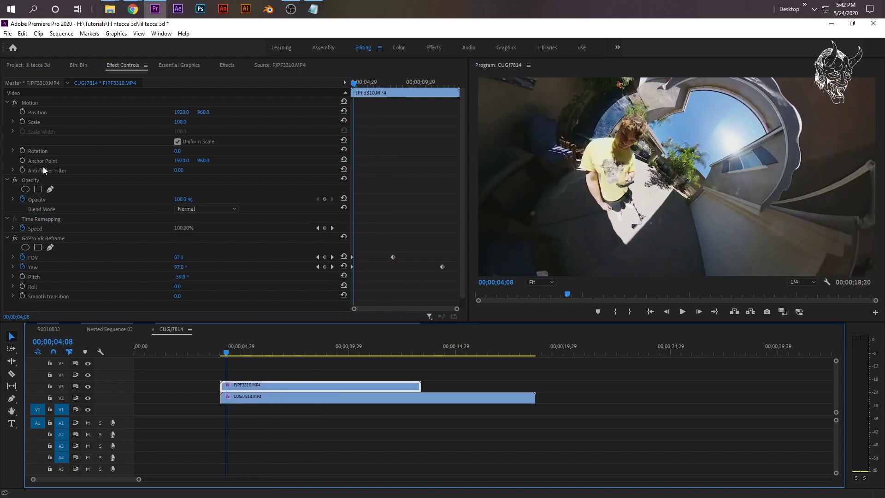
- Draw a closed freeform opacity mask around the person on the V3 clip at 00;00;04;08 and play it back
left_click(37, 189)
left_click(611, 128)
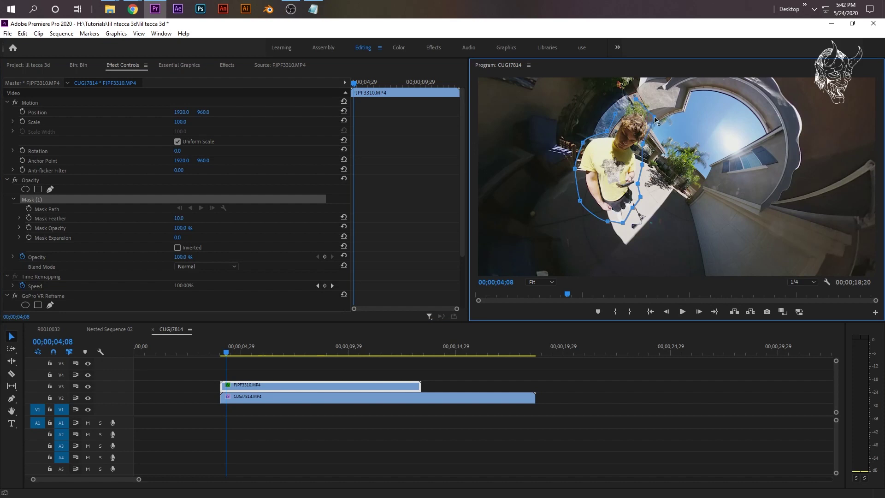
left_click(616, 116)
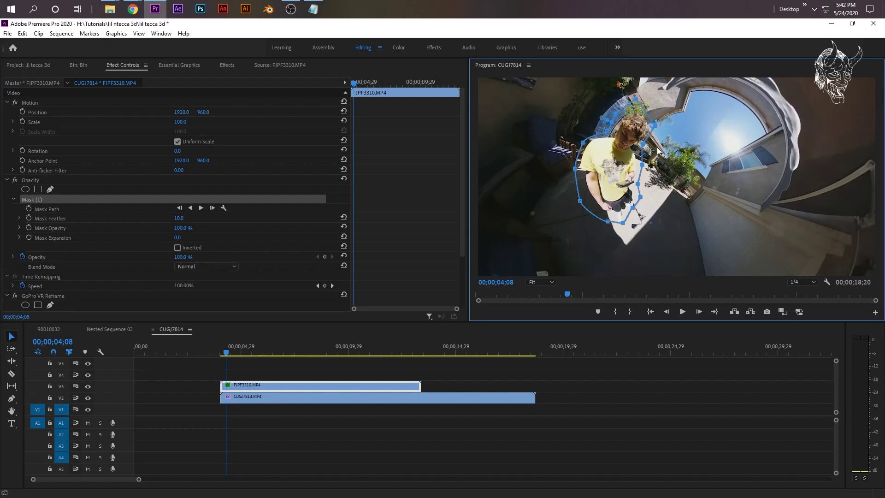
key("space")
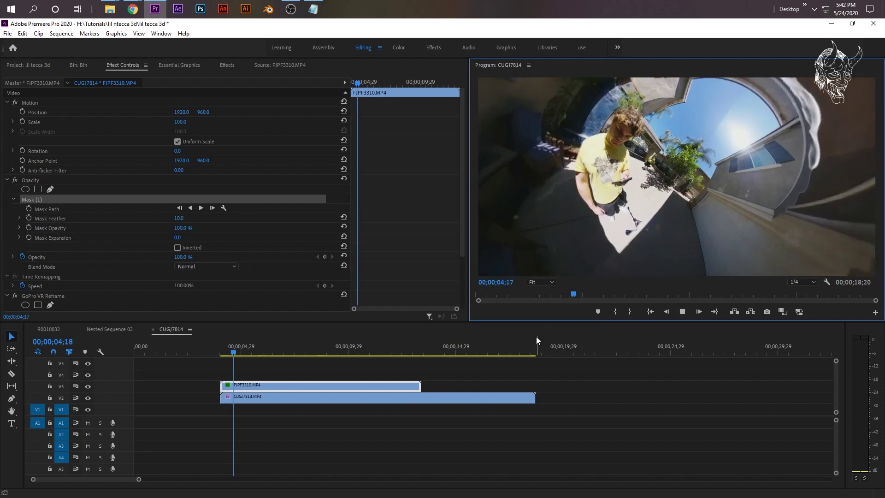
- Start keyframing the Mask Path at 00;00;04;00 and move the mask over the person at 00;00;05;14
left_click(220, 346)
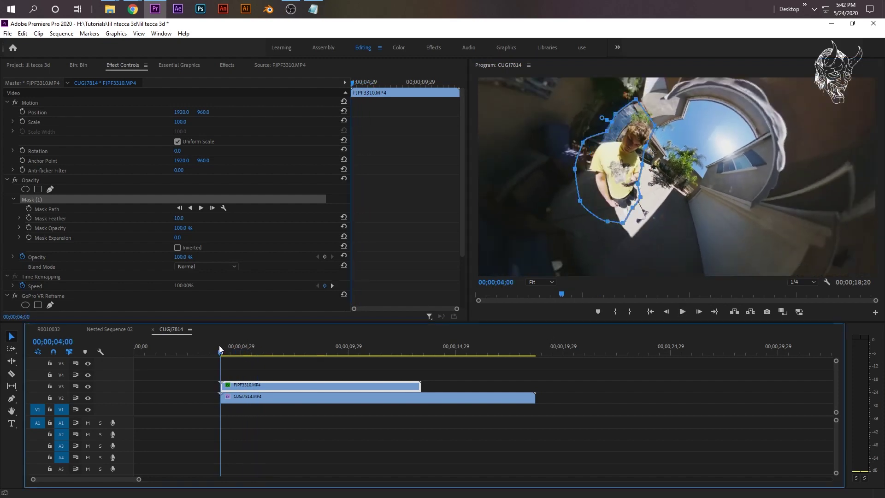
left_click(30, 210)
left_click_drag(243, 346, 253, 350)
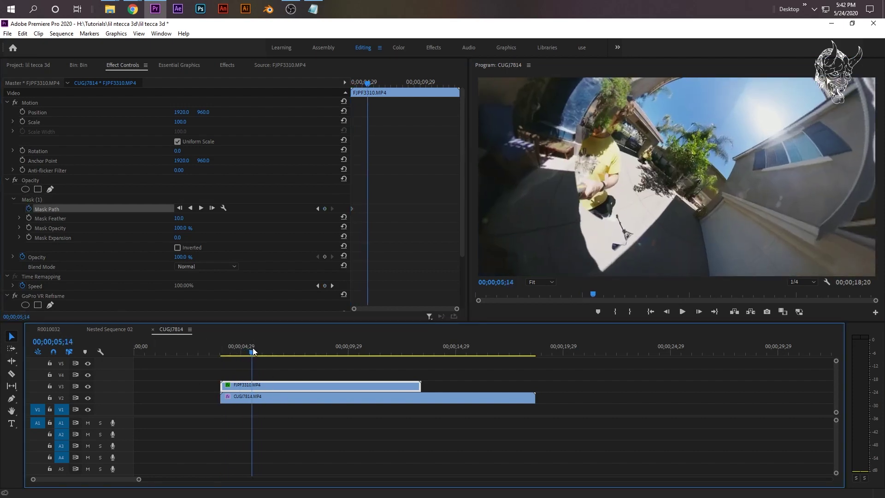
left_click(63, 199)
left_click_drag(624, 159, 612, 127)
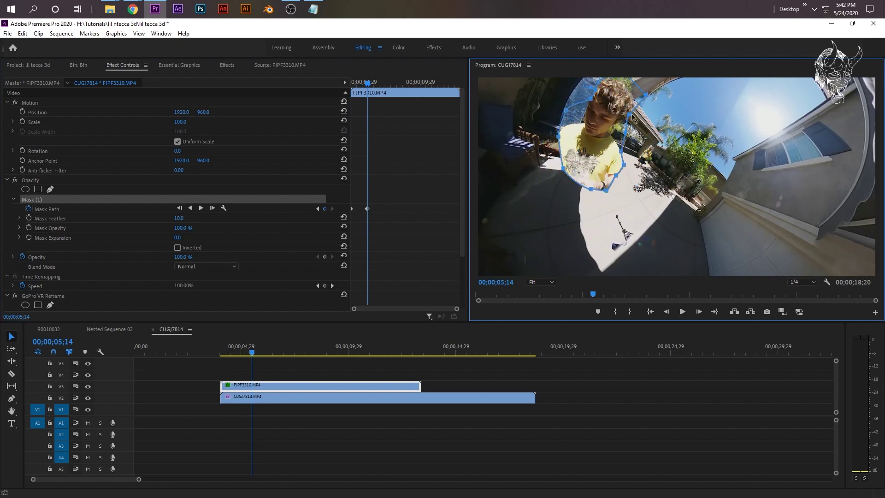
- Reshape the mask at 00;00;05;14 to enclose the person's whole body and leave out the tripod
left_click_drag(573, 94, 571, 90)
left_click_drag(559, 136, 534, 144)
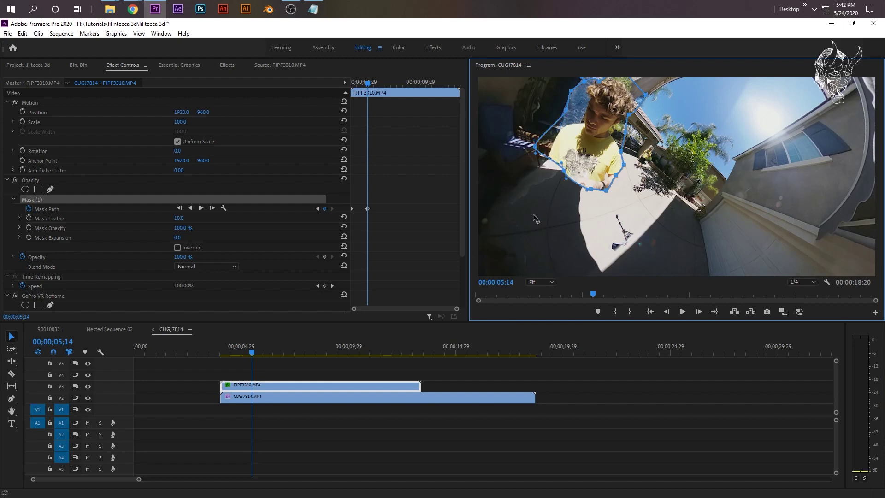
left_click_drag(565, 177, 510, 248)
left_click_drag(591, 190, 595, 248)
left_click_drag(628, 220, 628, 224)
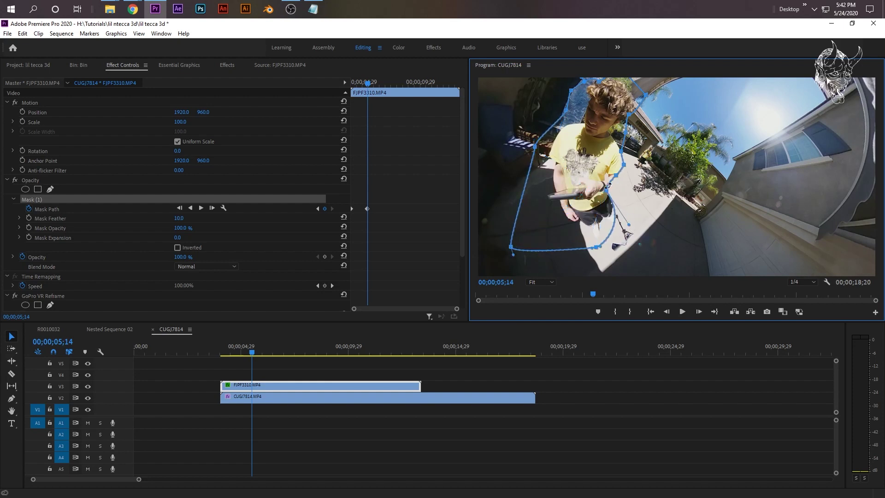
left_click(607, 190, "alt")
left_click_drag(606, 190, 618, 224)
left_click_drag(566, 133, 601, 181)
key("ctrl+shift+z")
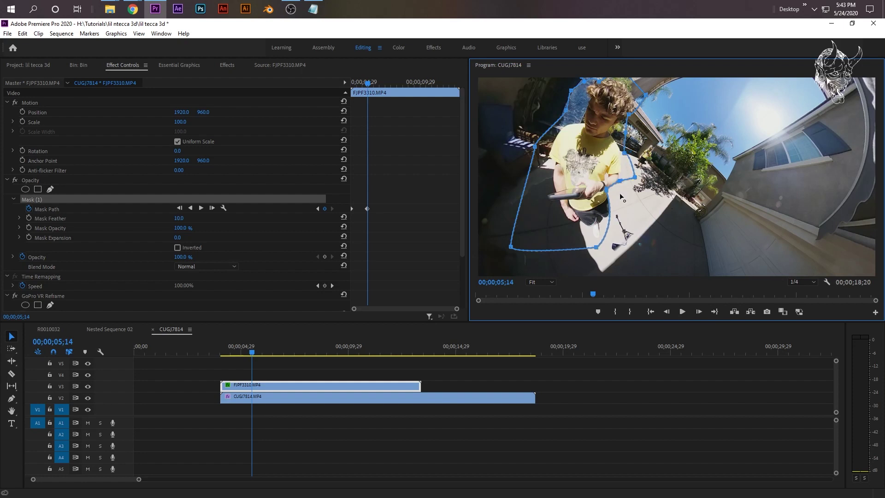
left_click_drag(608, 195, 613, 232)
- Reshape the mask around the person at about the 7-second mark
left_click_drag(260, 353, 287, 350)
left_click_drag(599, 81, 594, 72)
left_click_drag(566, 110, 535, 74)
left_click_drag(645, 95, 618, 90)
left_click_drag(634, 177, 624, 177)
left_click_drag(511, 247, 486, 254)
- Reshape the mask around the person between the 8- and 9-second marks and at 00;00;11;22
left_click_drag(287, 352, 321, 353)
left_click(539, 281)
left_click(534, 301)
left_click_drag(653, 188, 652, 217)
left_click(386, 353)
left_click_drag(646, 107, 662, 163)
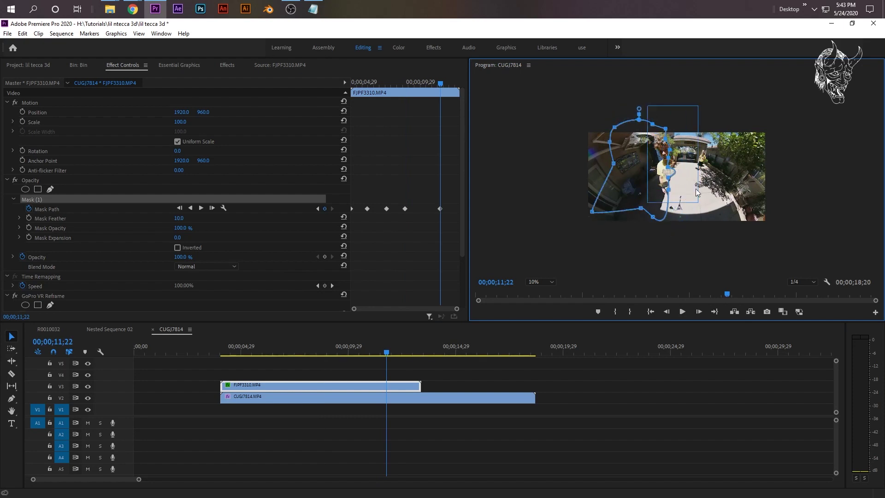
left_click_drag(717, 254, 688, 137)
- Set the Mask Feather to 0 and play back the masked V3 clip
left_click_drag(400, 351, 403, 351)
key("Up")
key("space")
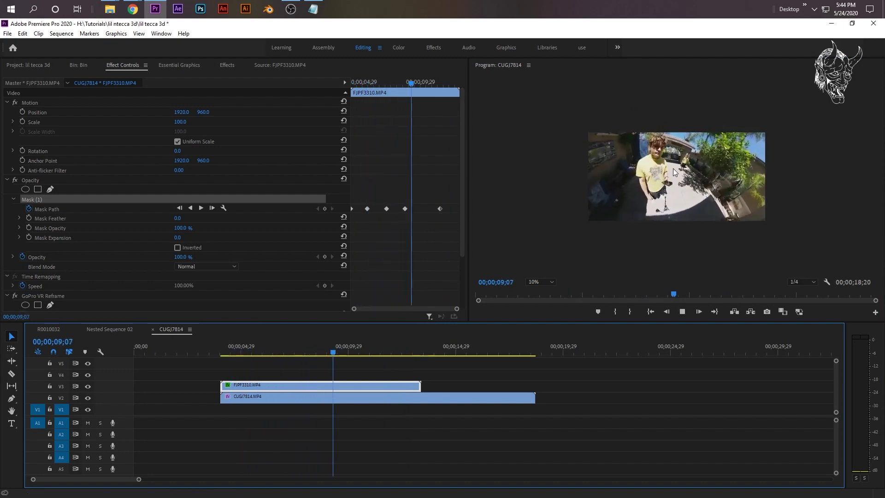
key("space")
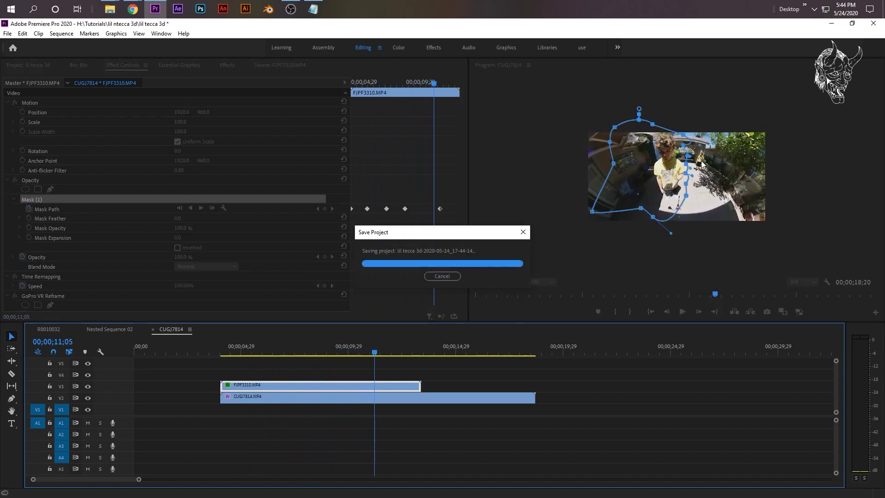